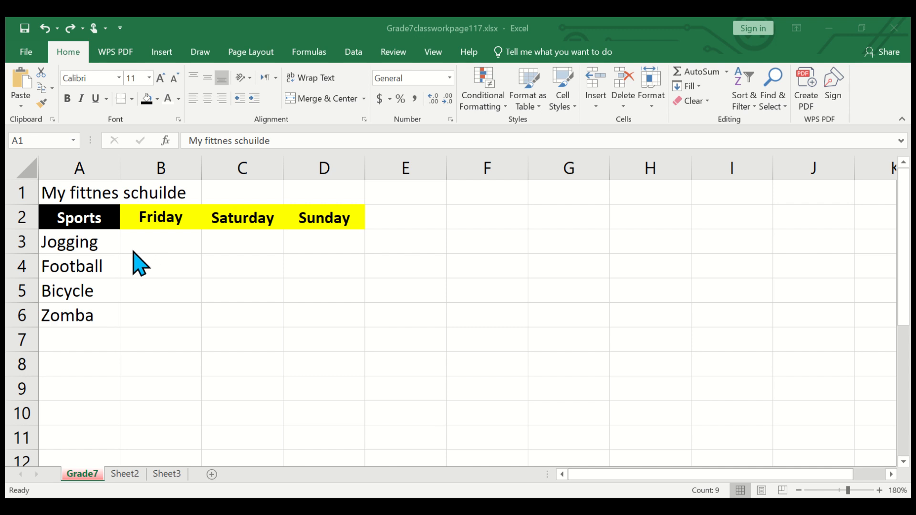
- Wrap the title text in cell A1 and adjust the width of column A
{"action": "left_click", "coordinate": [75, 192]}
{"action": "left_click", "coordinate": [77, 191]}
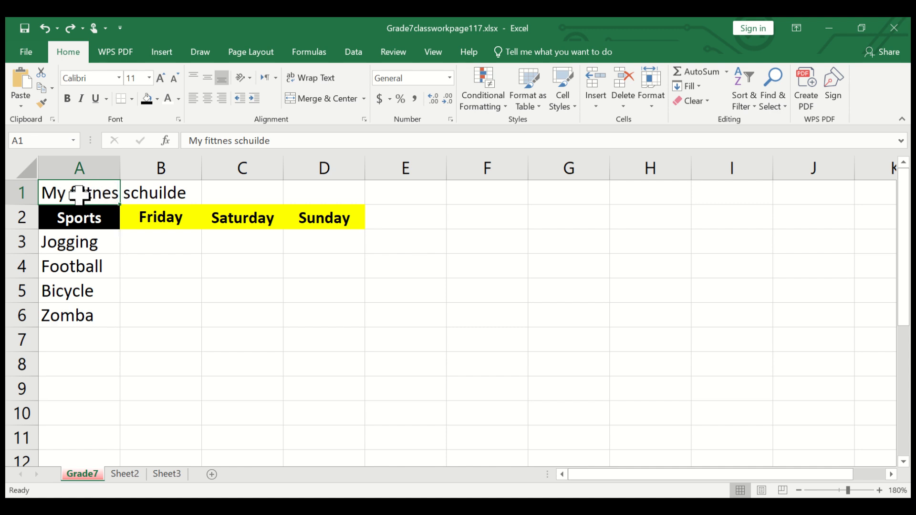
{"action": "left_click", "coordinate": [330, 79]}
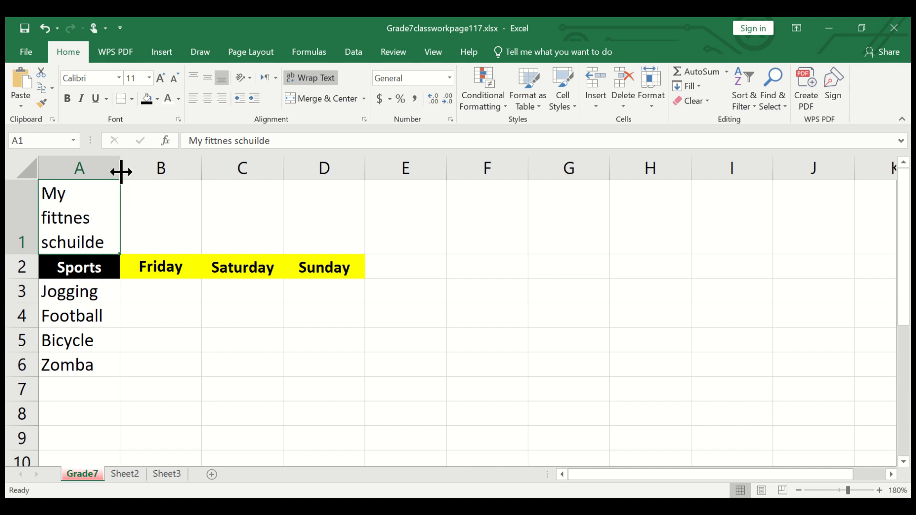
{"action": "mouse_move", "coordinate": [122, 172]}
{"action": "left_mouse_down"}
{"action": "mouse_move", "coordinate": [262, 173]}
{"action": "mouse_move", "coordinate": [119, 180]}
{"action": "left_mouse_up"}
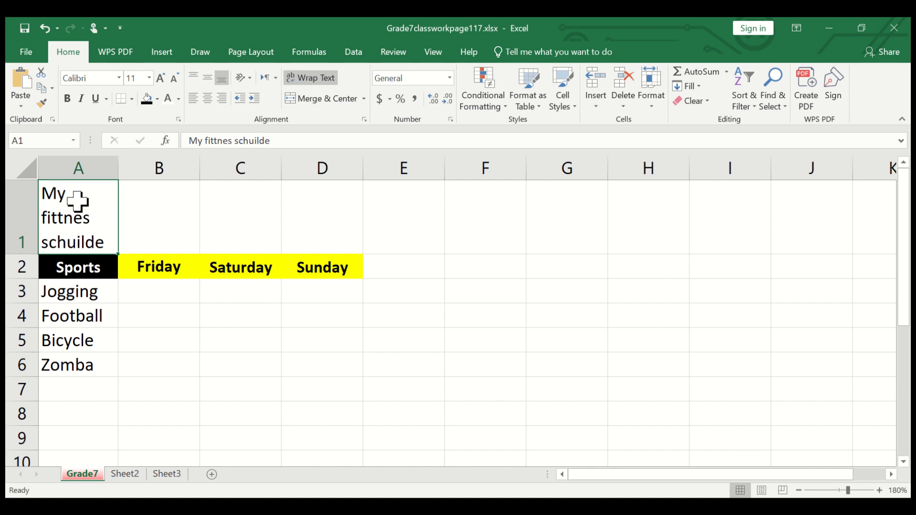
- Merge and center the title across A1:D1 and middle-align it vertically
{"action": "left_click", "coordinate": [320, 222]}
{"action": "left_click_drag", "start_coordinate": [286, 220], "coordinate": [78, 222]}
{"action": "key", "text": "super+shift+s"}
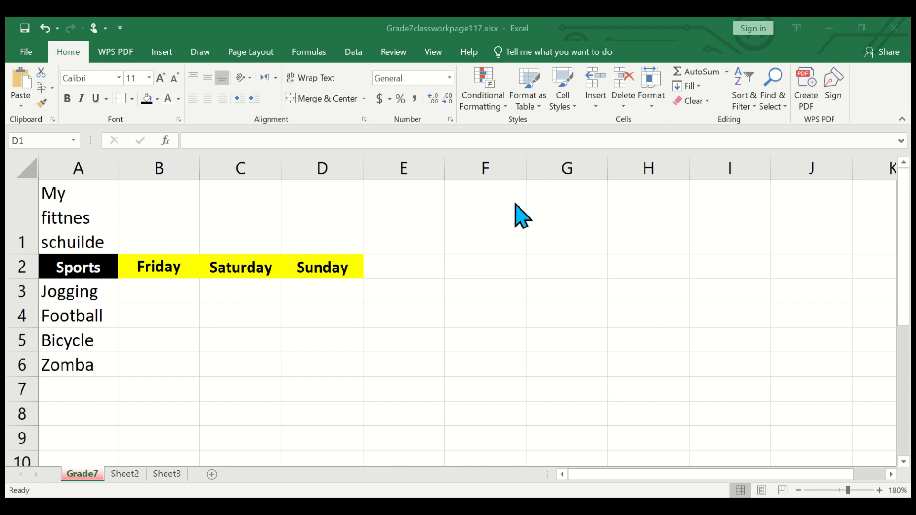
{"action": "left_click", "coordinate": [353, 204]}
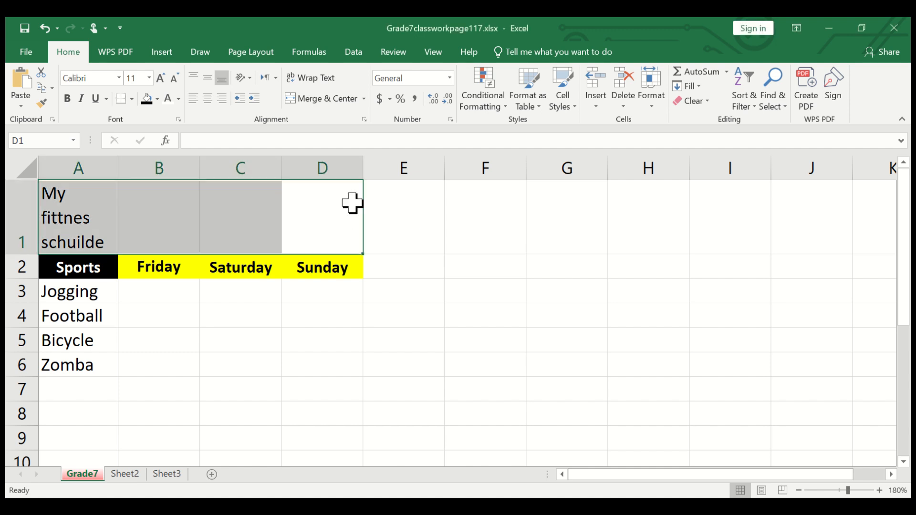
{"action": "left_click", "coordinate": [324, 99]}
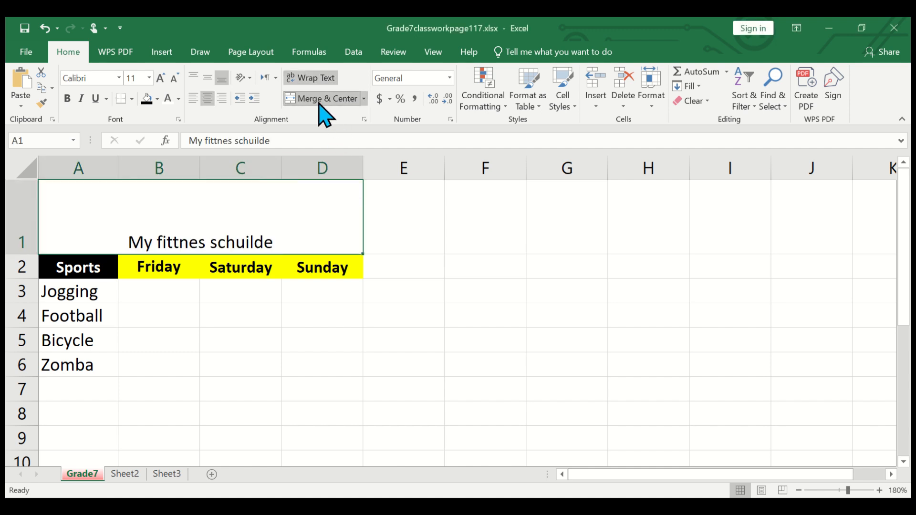
{"action": "left_click", "coordinate": [208, 80]}
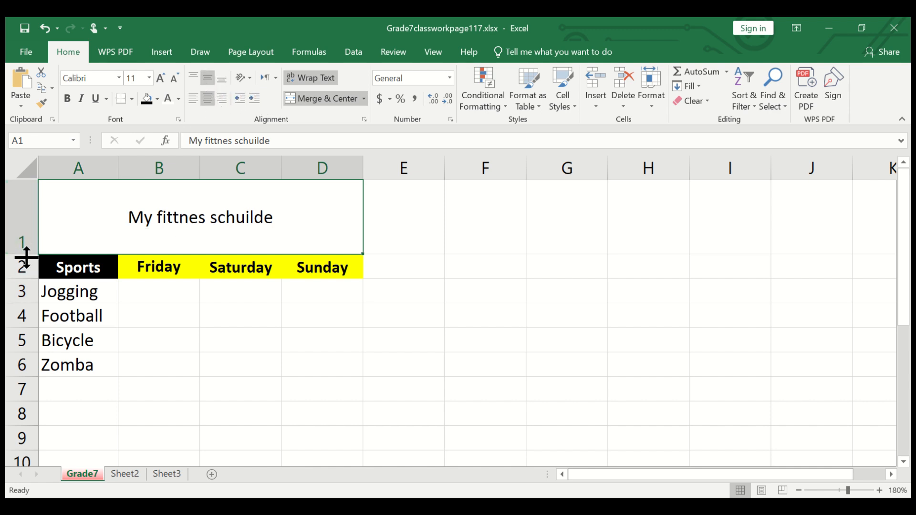
- Reduce row 1 to about one text line high and format the title bold, underlined and size 10
{"action": "left_click_drag", "start_coordinate": [26, 259], "coordinate": [24, 204]}
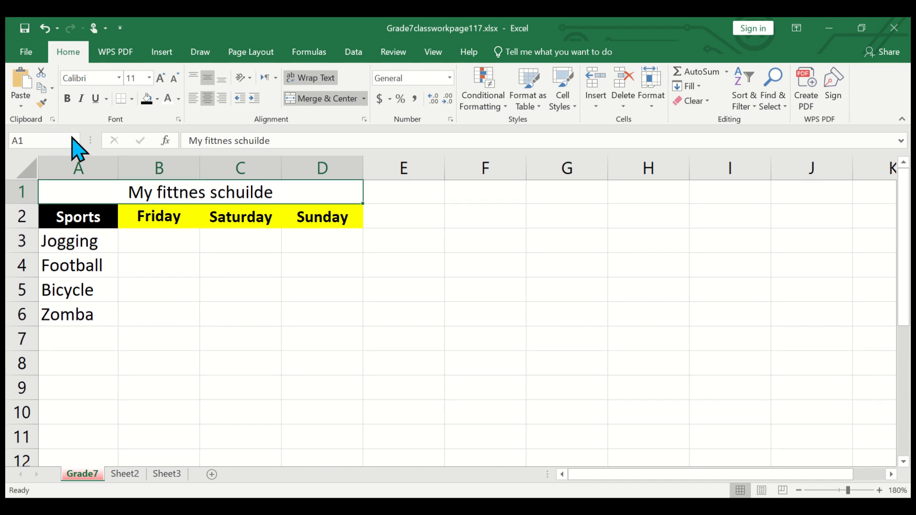
{"action": "left_click", "coordinate": [67, 98]}
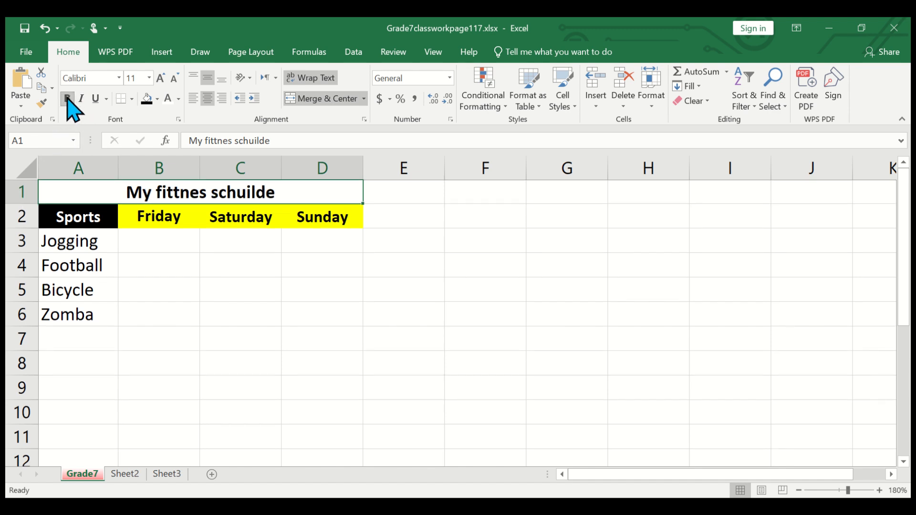
{"action": "left_click", "coordinate": [174, 80]}
{"action": "left_click", "coordinate": [97, 104]}
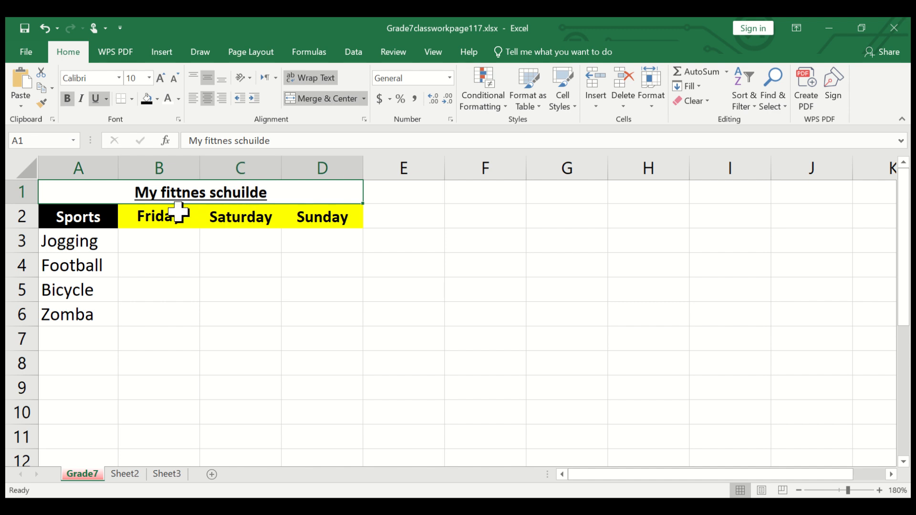
{"action": "left_click", "coordinate": [307, 509]}
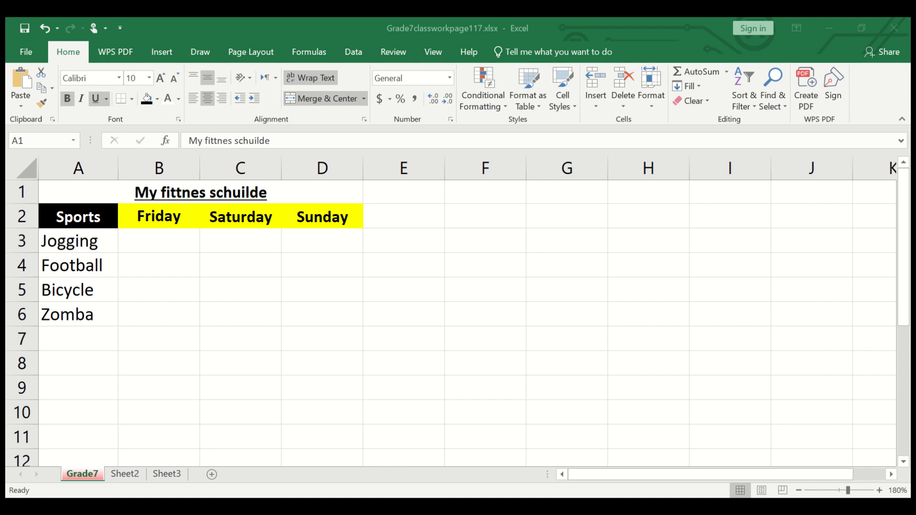
{"action": "left_click", "coordinate": [292, 195]}
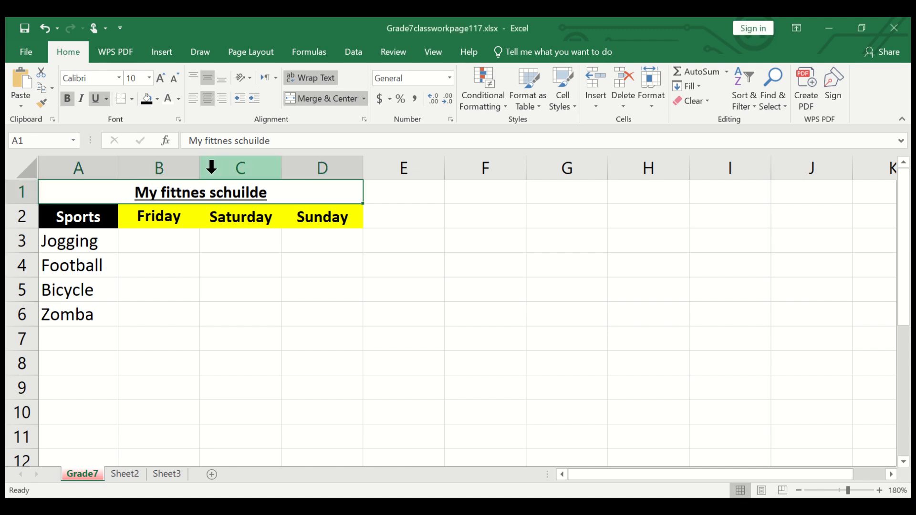
- Correct the spelling of the merged title to "My fitness schedule"
{"action": "double_click", "coordinate": [176, 191]}
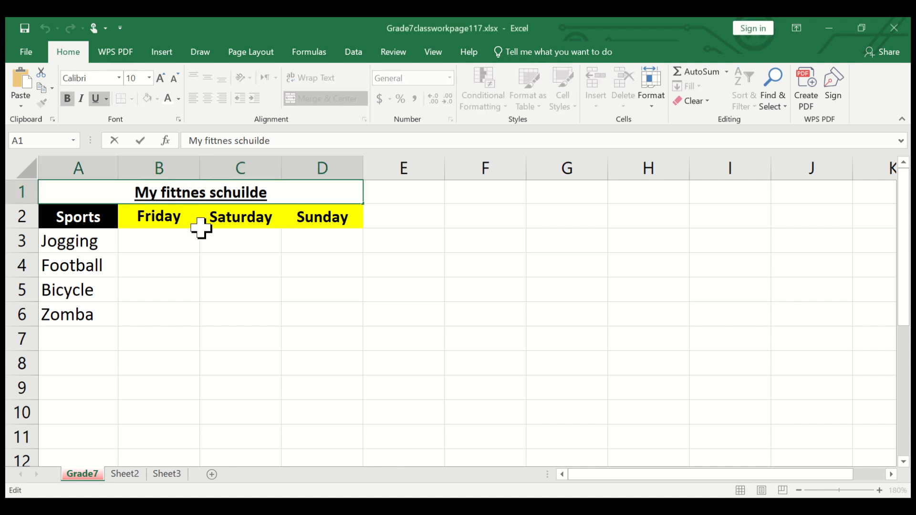
{"action": "key", "text": "BackSpace"}
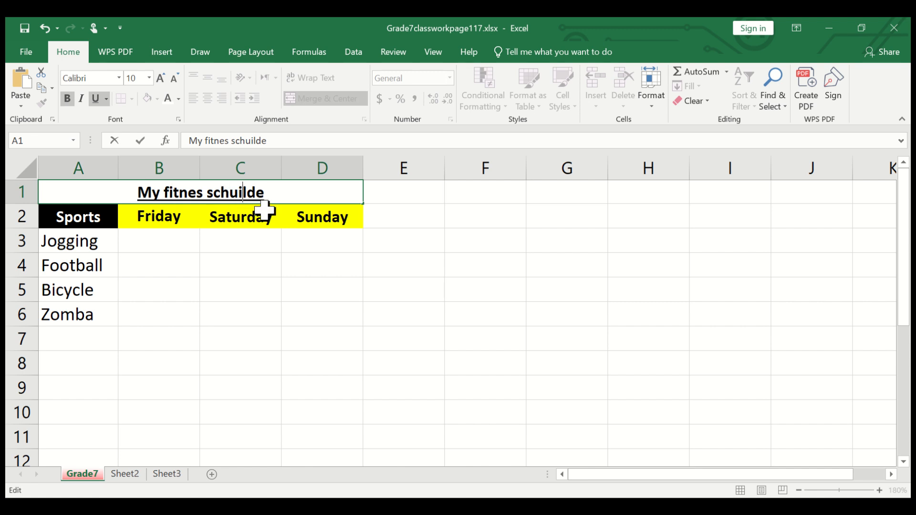
{"action": "key", "text": "BackSpace"}
{"action": "key", "text": "BackSpace"}
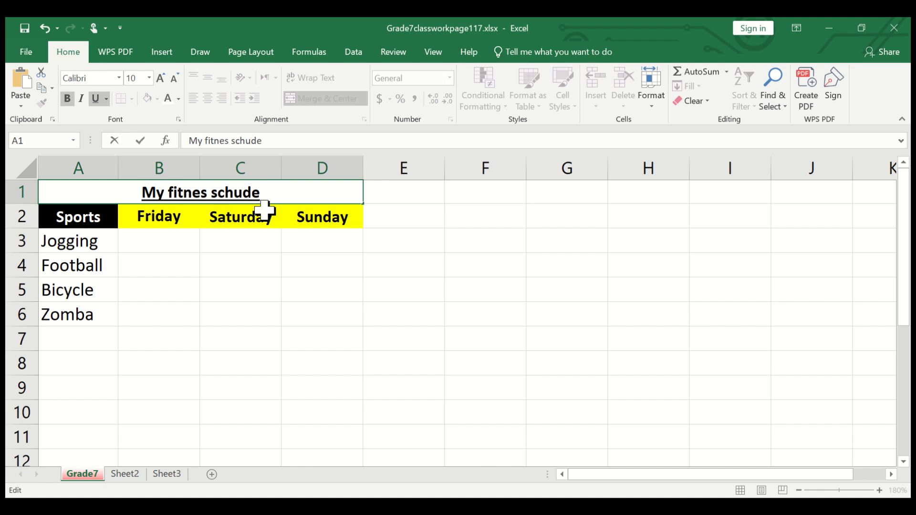
{"action": "type", "text": "edu"}
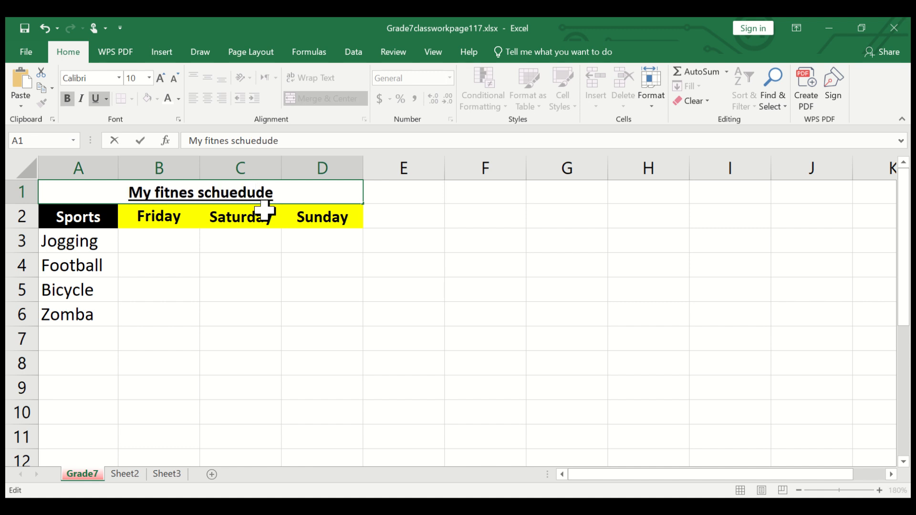
{"action": "key", "text": "BackSpace"}
{"action": "type", "text": "l"}
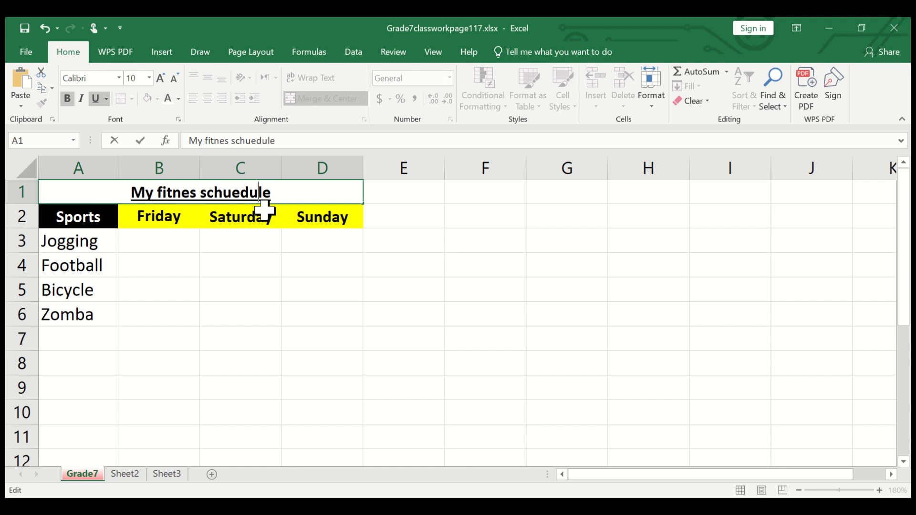
{"action": "type", "text": "s"}
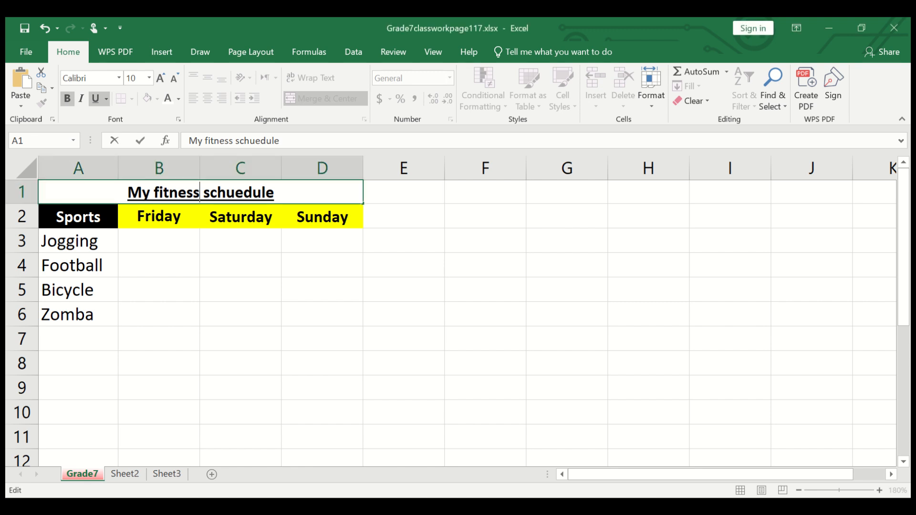
{"action": "left_click", "coordinate": [234, 192]}
{"action": "key", "text": "BackSpace"}
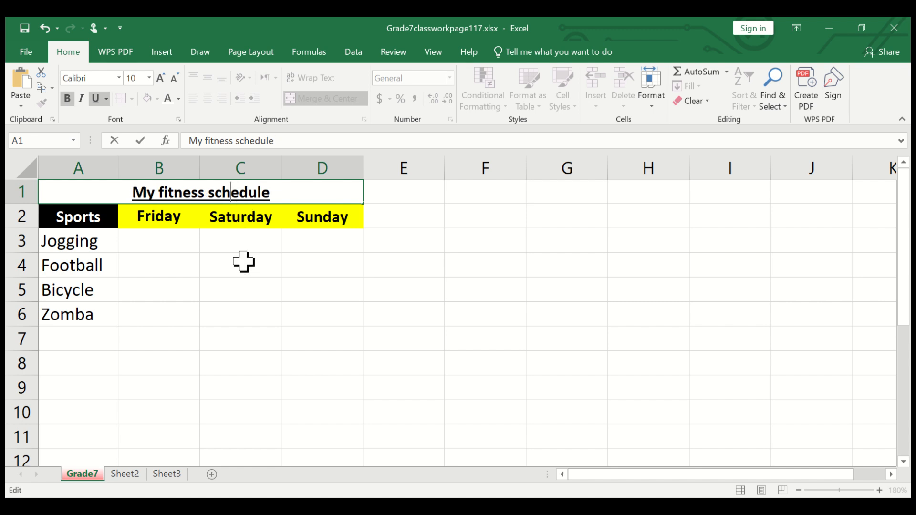
{"action": "left_click", "coordinate": [241, 264]}
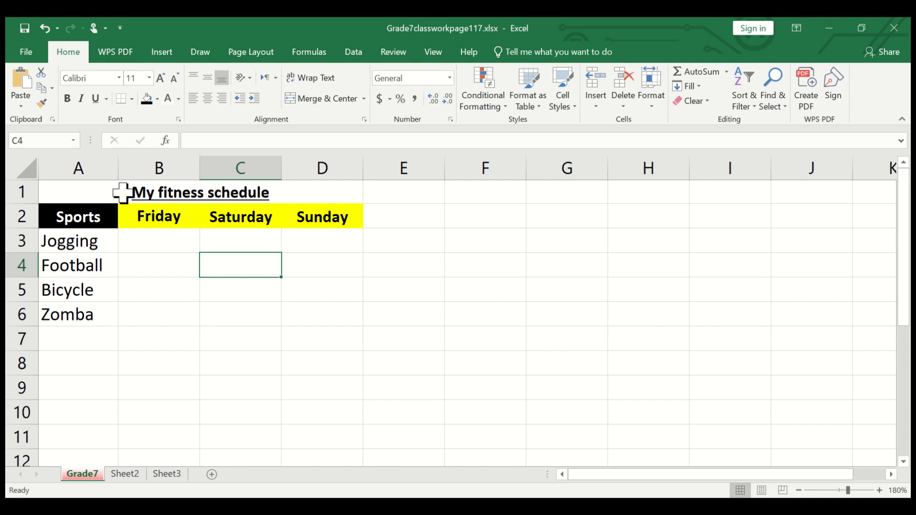
- Undo the title's text, font, alignment and merge changes, back to the wide column A
{"action": "left_click", "coordinate": [45, 29]}
{"action": "left_click", "coordinate": [44, 29]}
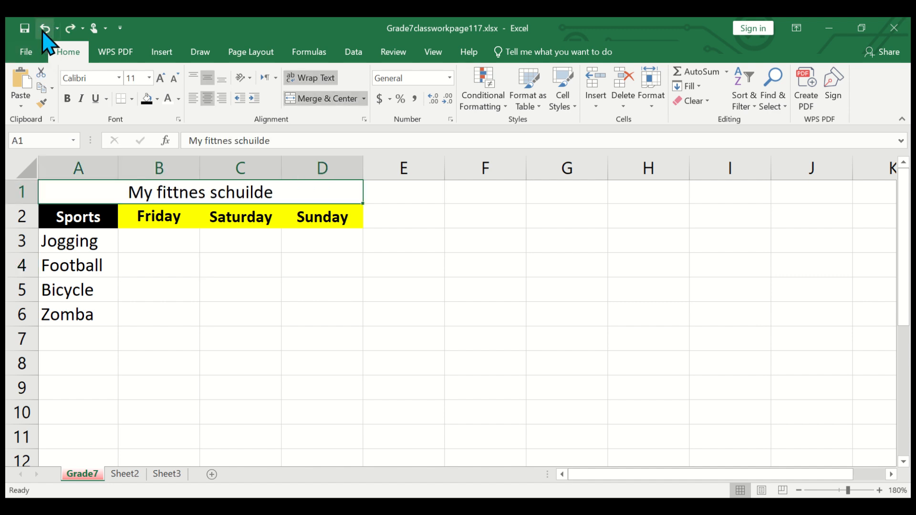
{"action": "left_click", "coordinate": [45, 29]}
{"action": "left_click", "coordinate": [45, 28]}
{"action": "left_click", "coordinate": [45, 28]}
{"action": "left_click", "coordinate": [45, 28]}
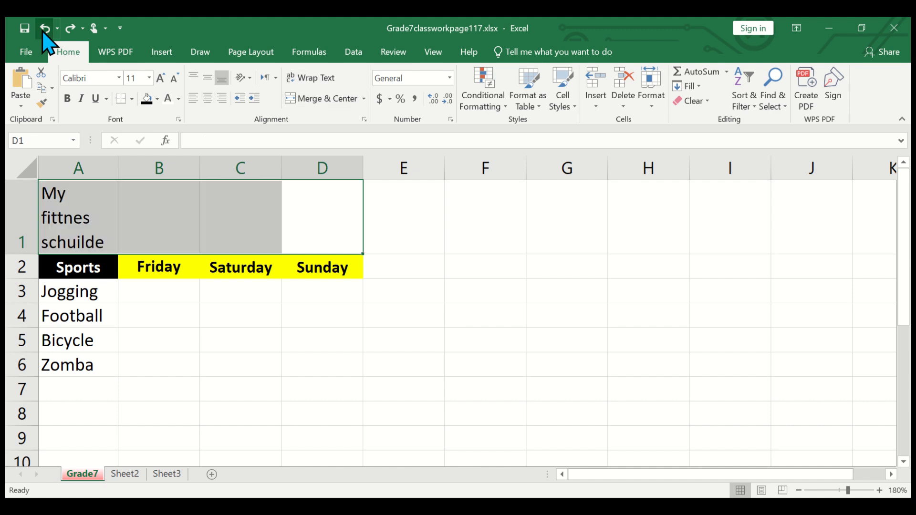
{"action": "left_click", "coordinate": [45, 29]}
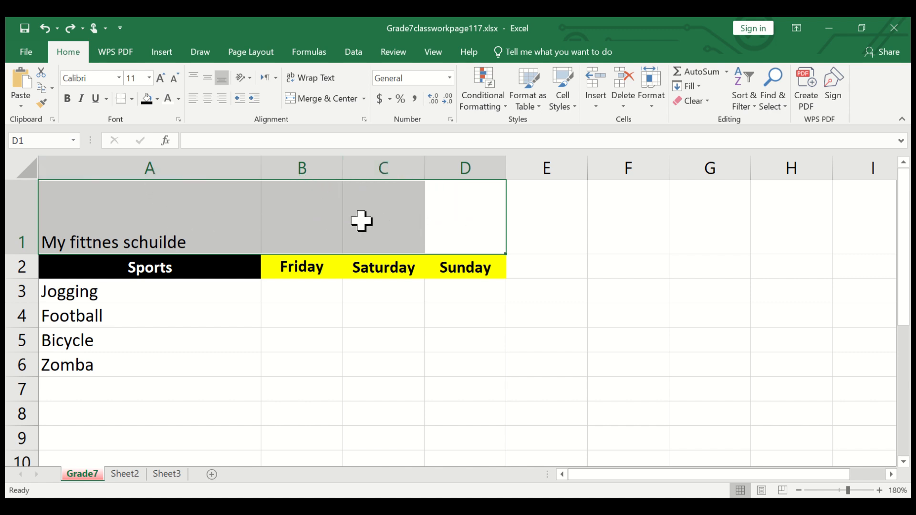
- Merge and center the title across A1:D1 and reduce row 1 to about one text line high
{"action": "left_click", "coordinate": [196, 223]}
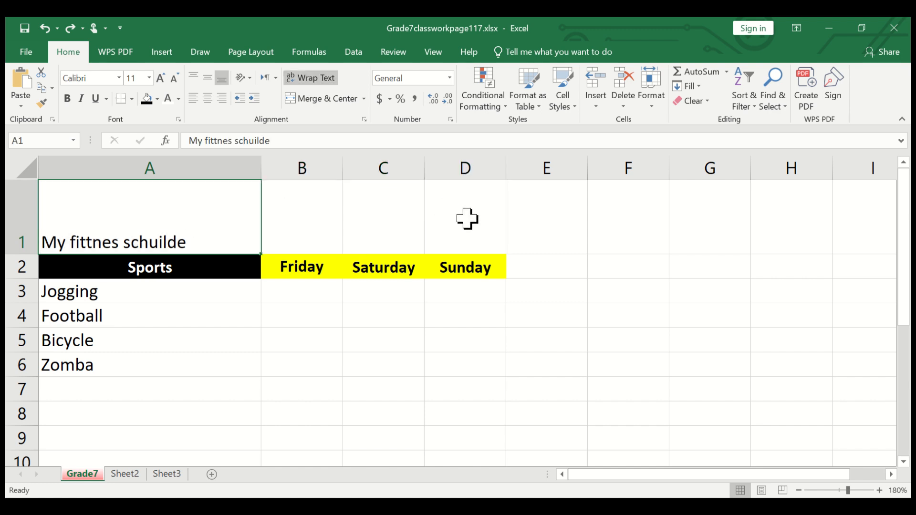
{"action": "left_click_drag", "start_coordinate": [466, 217], "coordinate": [187, 214]}
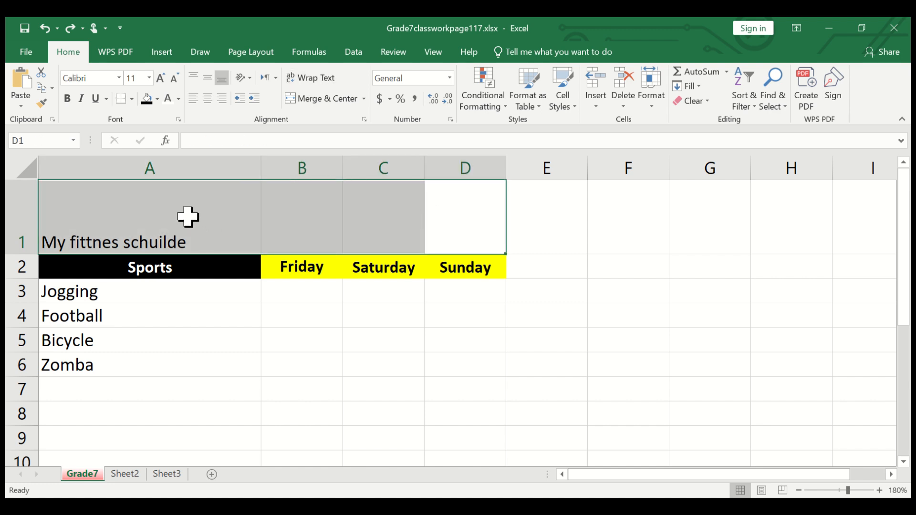
{"action": "left_click", "coordinate": [327, 100]}
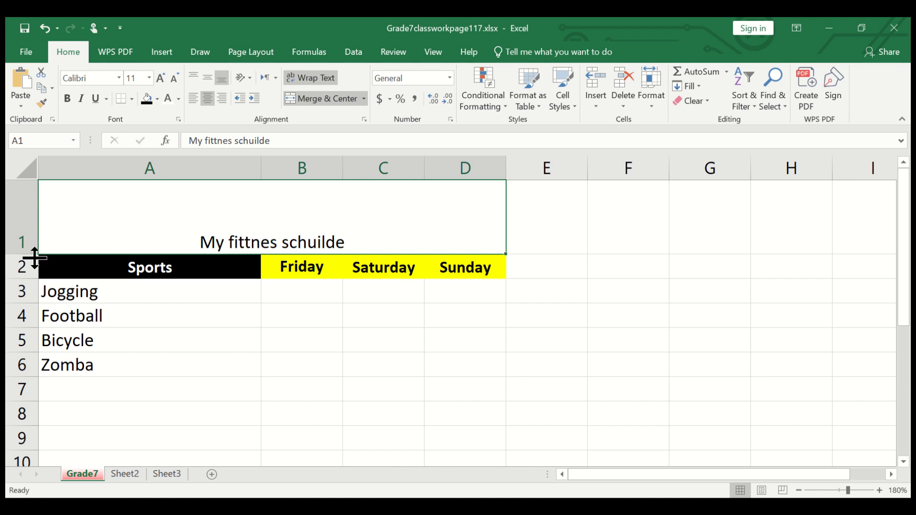
{"action": "left_click_drag", "start_coordinate": [25, 255], "coordinate": [23, 209]}
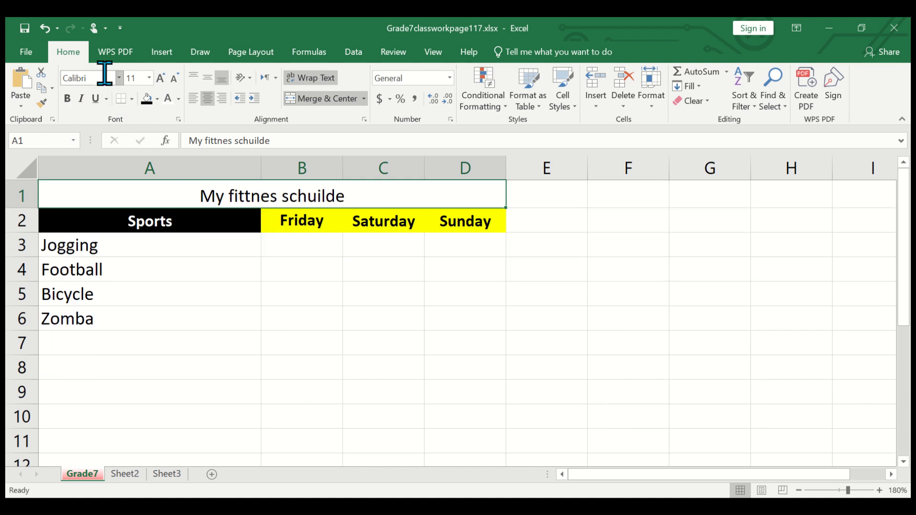
- Undo the recent changes back to before the formatting of the Sports header in A2
{"action": "left_click", "coordinate": [57, 30]}
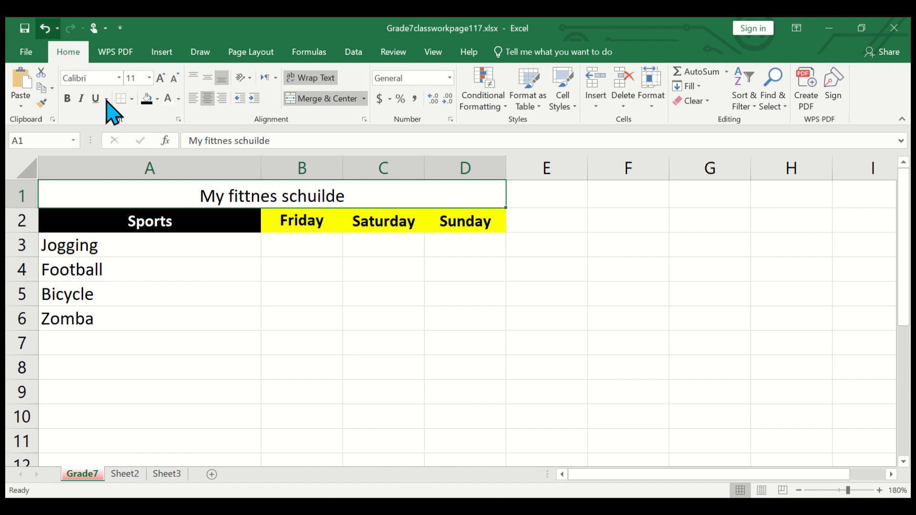
{"action": "left_click", "coordinate": [88, 126]}
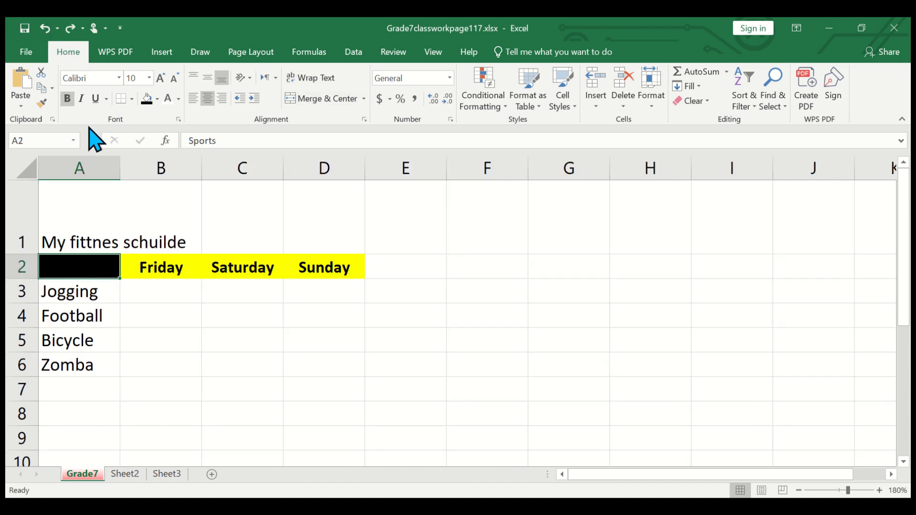
{"action": "left_click", "coordinate": [45, 30]}
{"action": "left_click", "coordinate": [45, 29]}
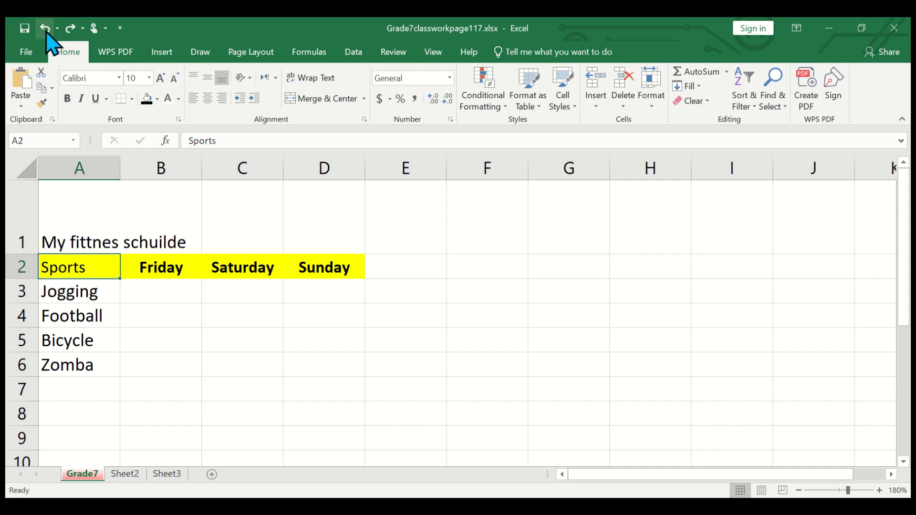
- Redo all undone changes through the title merge and the reduced height of row 1
{"action": "left_click", "coordinate": [70, 29]}
{"action": "left_click", "coordinate": [70, 29]}
{"action": "left_click", "coordinate": [70, 29]}
{"action": "left_click", "coordinate": [70, 29]}
{"action": "left_click", "coordinate": [70, 29]}
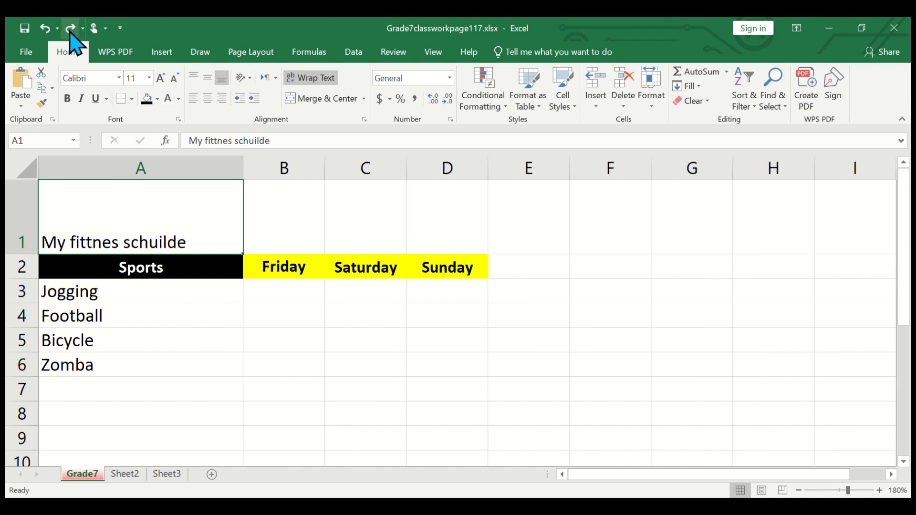
{"action": "left_click", "coordinate": [70, 29]}
{"action": "left_click", "coordinate": [70, 28]}
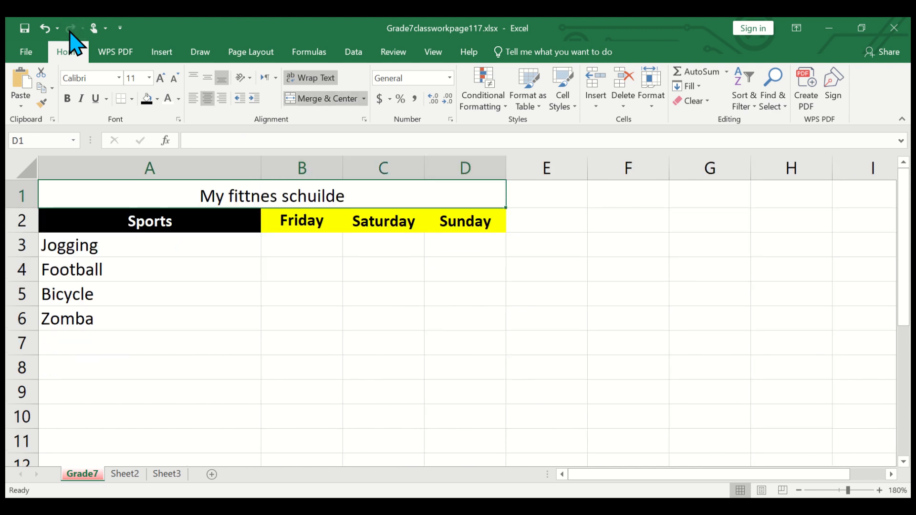
- Correct the second word of the merged title to "fitness"
{"action": "double_click", "coordinate": [246, 193]}
{"action": "key", "text": "BackSpace"}
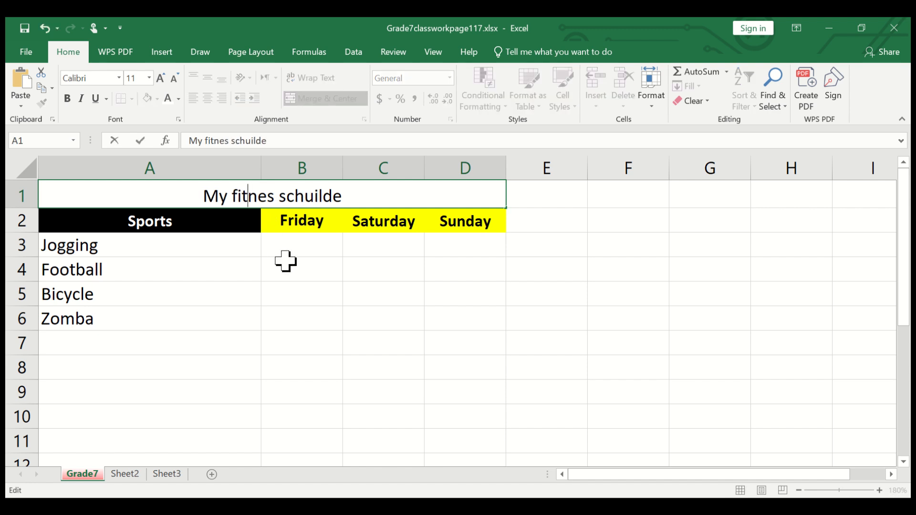
{"action": "type", "text": "s"}
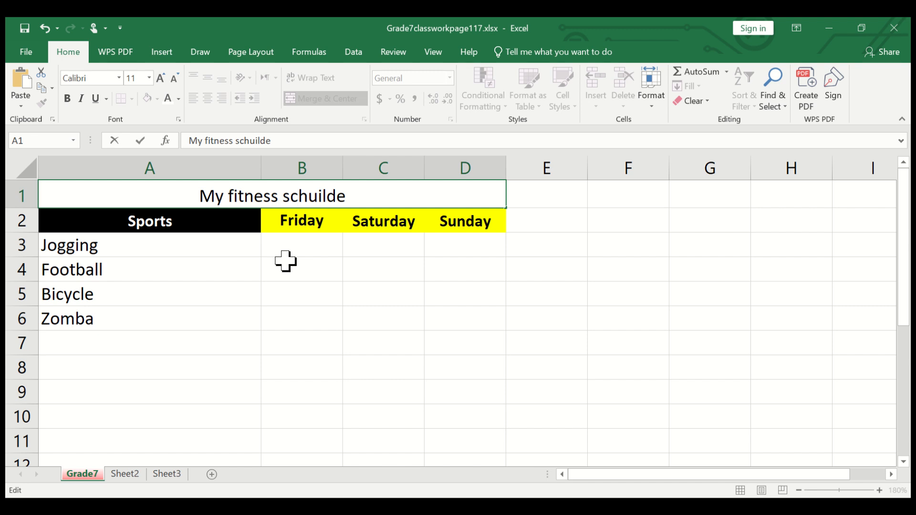
{"action": "left_click", "coordinate": [126, 299]}
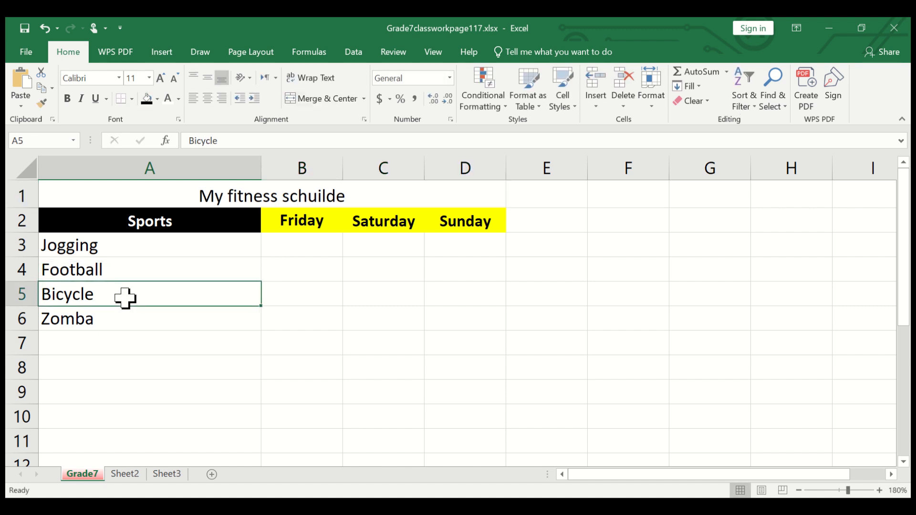
- Adjust row 1 to about one text line high and narrow column A to fit the sports names
{"action": "left_click_drag", "start_coordinate": [21, 206], "coordinate": [23, 220]}
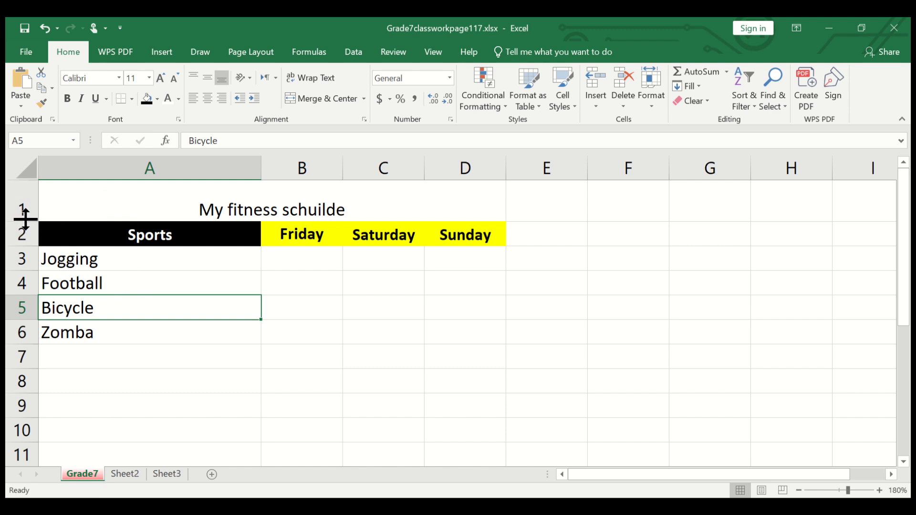
{"action": "left_click_drag", "start_coordinate": [26, 220], "coordinate": [30, 206]}
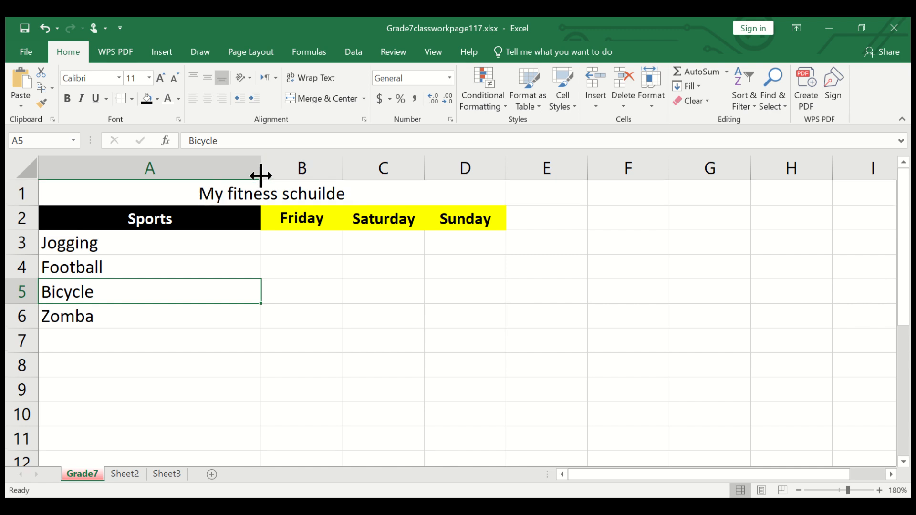
{"action": "left_click_drag", "start_coordinate": [261, 176], "coordinate": [125, 175]}
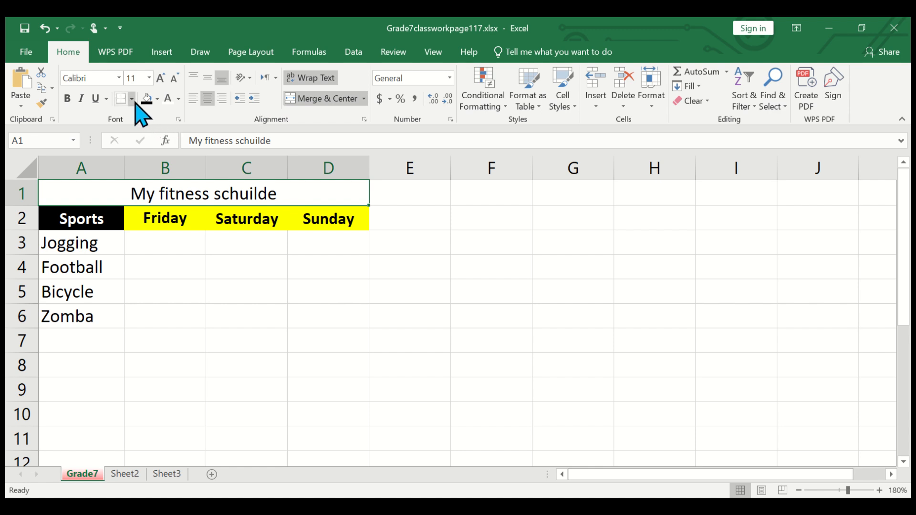
- Apply an outside border around the schedule range A1:D6
{"action": "left_click", "coordinate": [210, 260]}
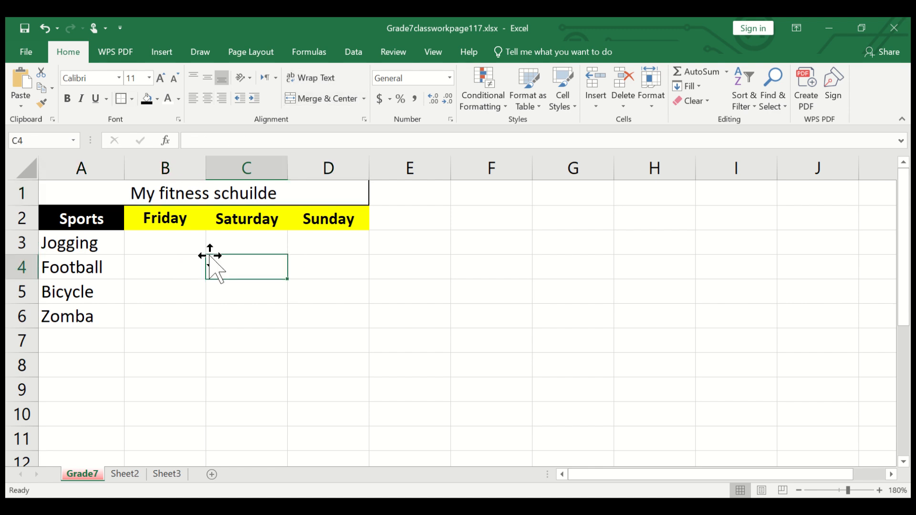
{"action": "left_click", "coordinate": [205, 197]}
{"action": "left_click_drag", "start_coordinate": [352, 195], "coordinate": [246, 317]}
{"action": "left_click", "coordinate": [120, 101]}
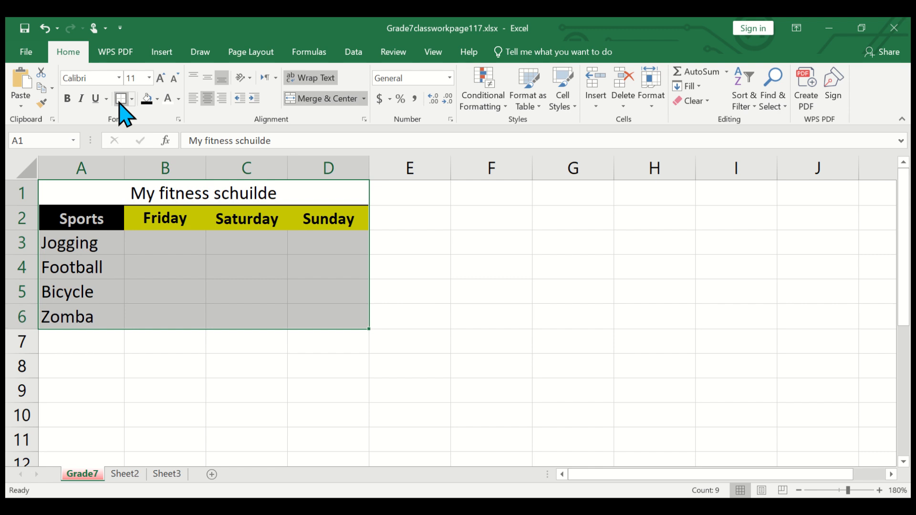
{"action": "left_click", "coordinate": [260, 274]}
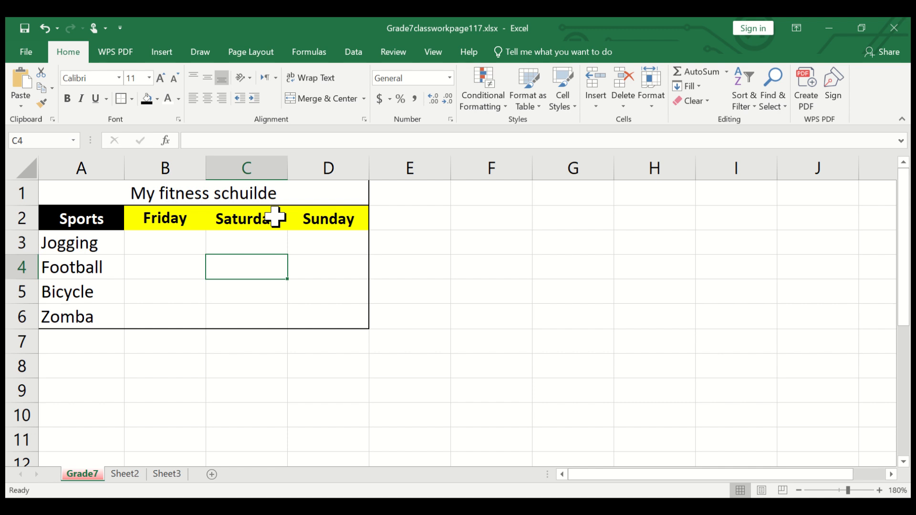
- Make the merged title in row 1 bold and underlined, and reduce its font size to 10
{"action": "left_click", "coordinate": [244, 194]}
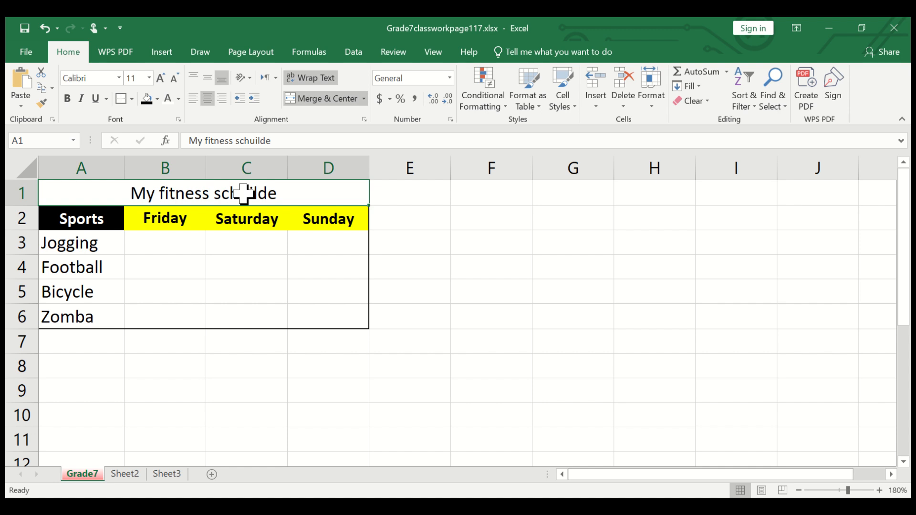
{"action": "left_click", "coordinate": [68, 98]}
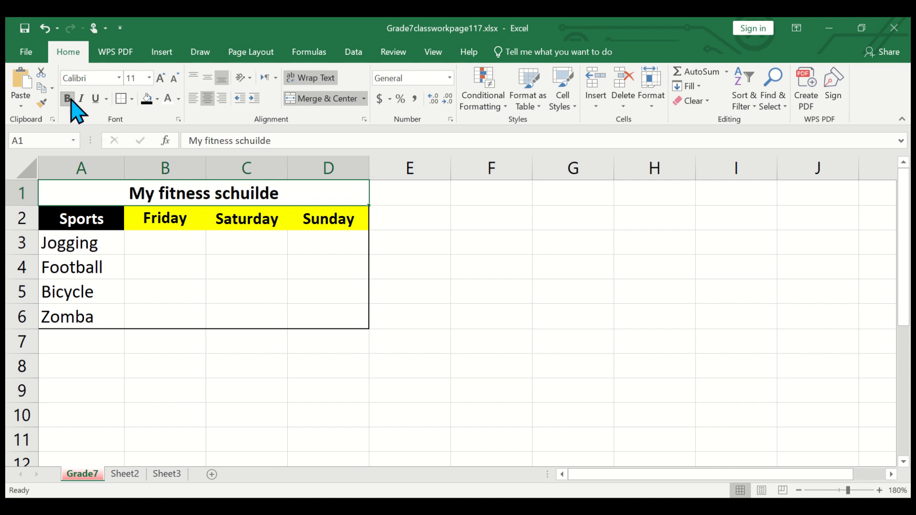
{"action": "left_click", "coordinate": [97, 99]}
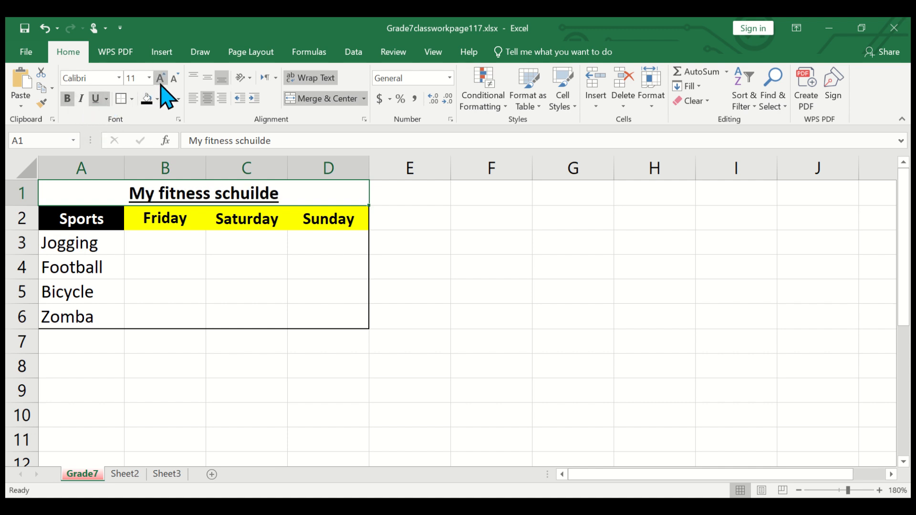
{"action": "left_click", "coordinate": [174, 79]}
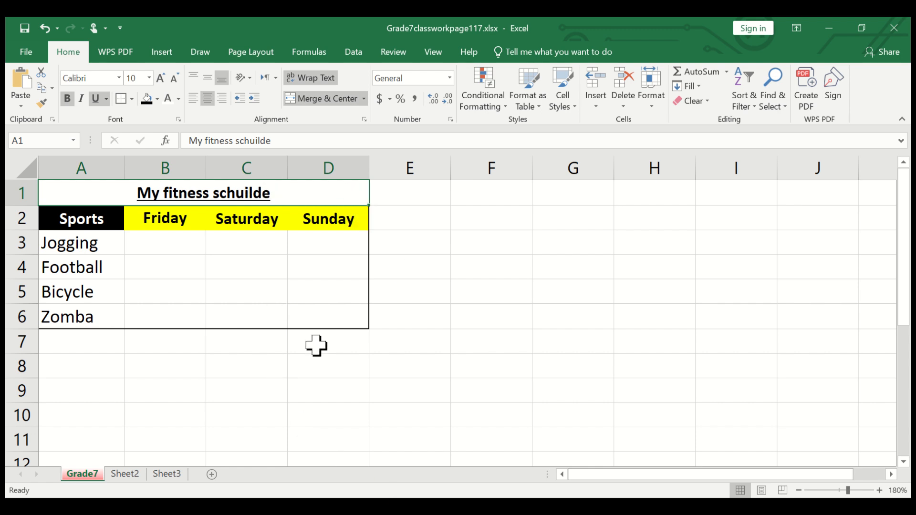
{"action": "left_click_drag", "start_coordinate": [317, 345], "coordinate": [408, 311]}
{"action": "left_click", "coordinate": [407, 311]}
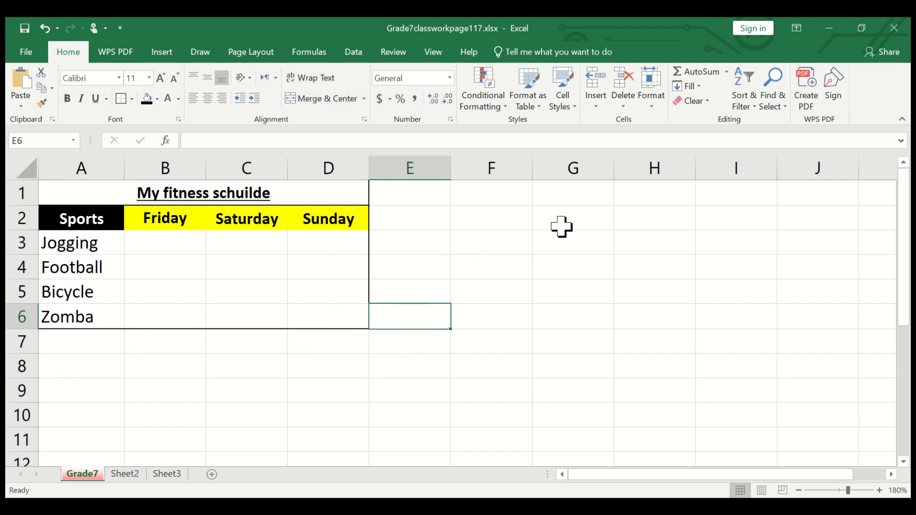
- Merge and center the range G2:J6 into one cell with middle vertical alignment
{"action": "left_click_drag", "start_coordinate": [593, 223], "coordinate": [801, 306]}
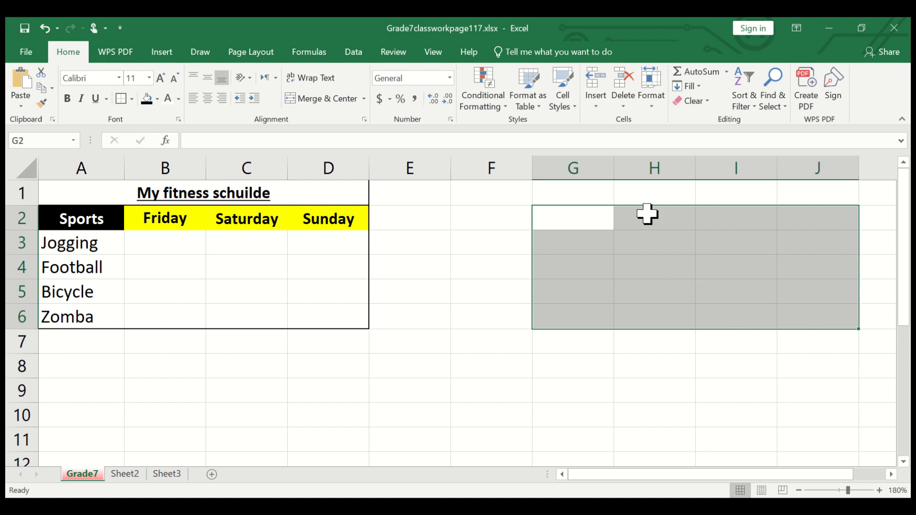
{"action": "left_click", "coordinate": [326, 99]}
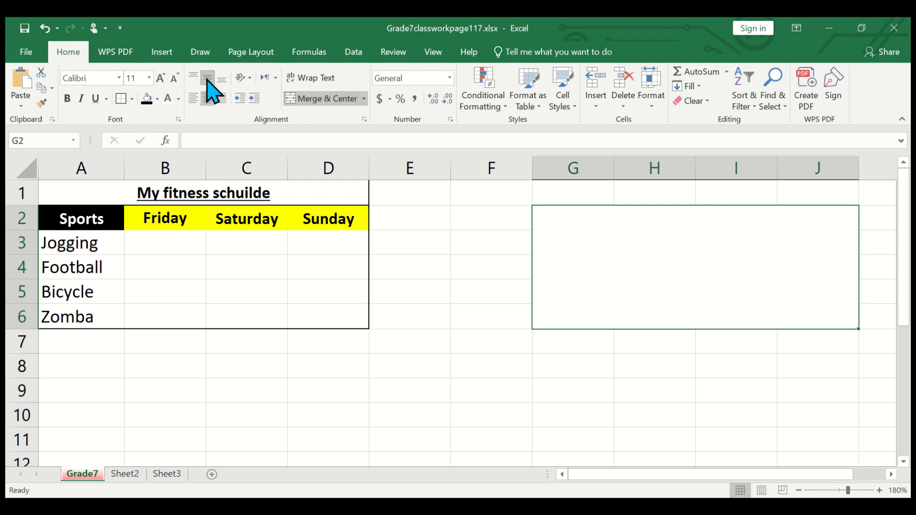
- Fill the Friday header in B2 with light green and the Saturday header in C2 with light orange
{"action": "left_click", "coordinate": [183, 222]}
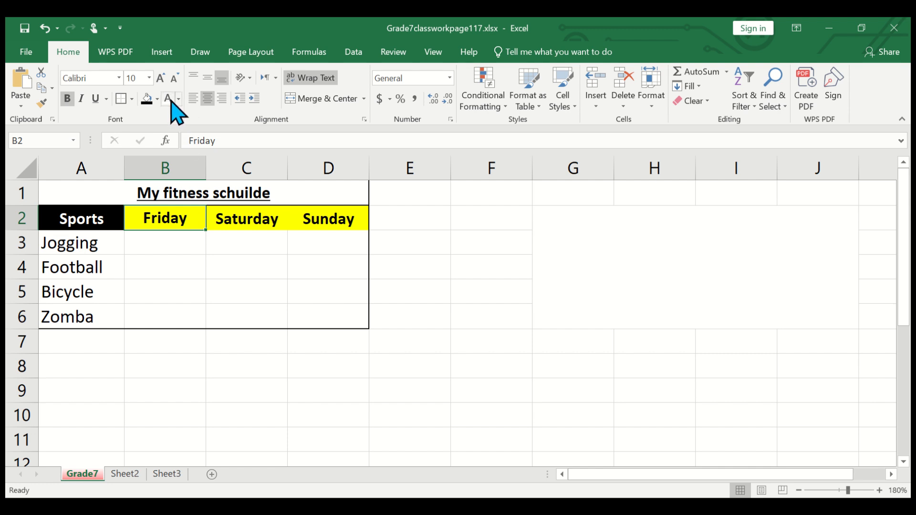
{"action": "left_click", "coordinate": [157, 99]}
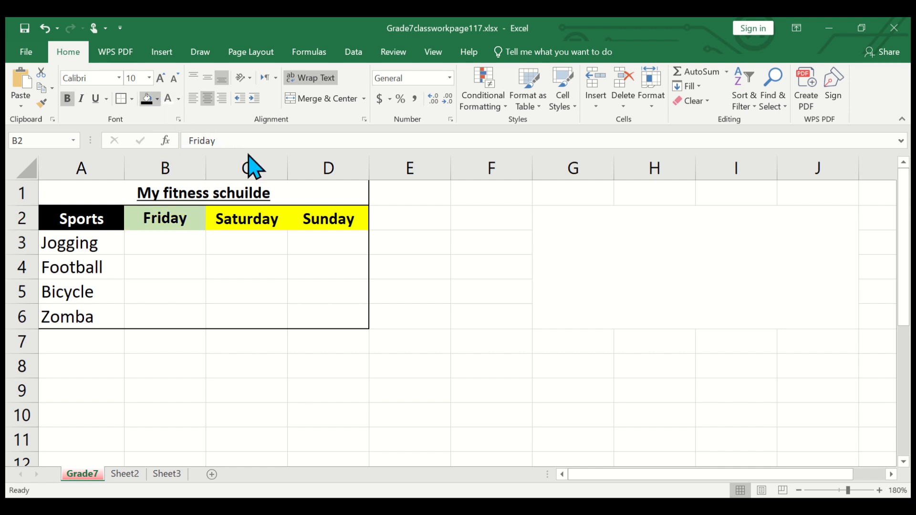
{"action": "left_click", "coordinate": [250, 172]}
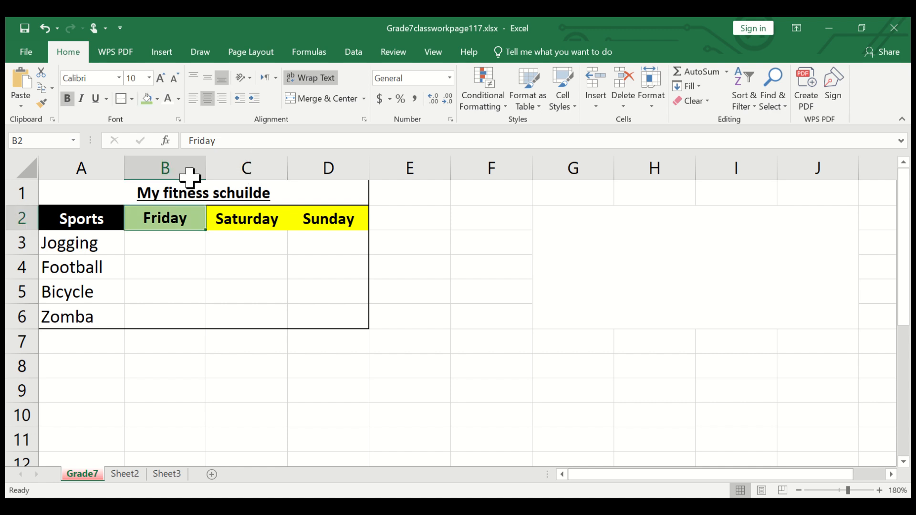
{"action": "left_click", "coordinate": [270, 219]}
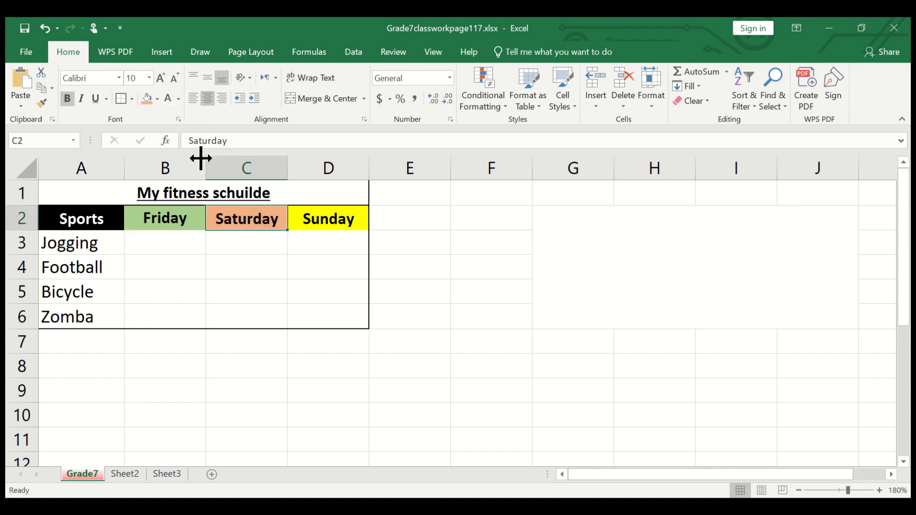
{"action": "left_click", "coordinate": [95, 243]}
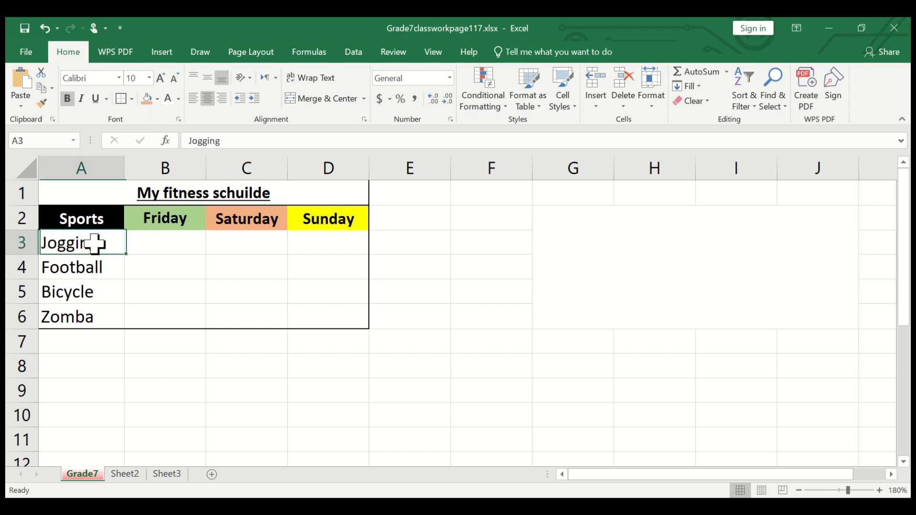
{"action": "left_click", "coordinate": [101, 265]}
{"action": "left_click", "coordinate": [107, 292]}
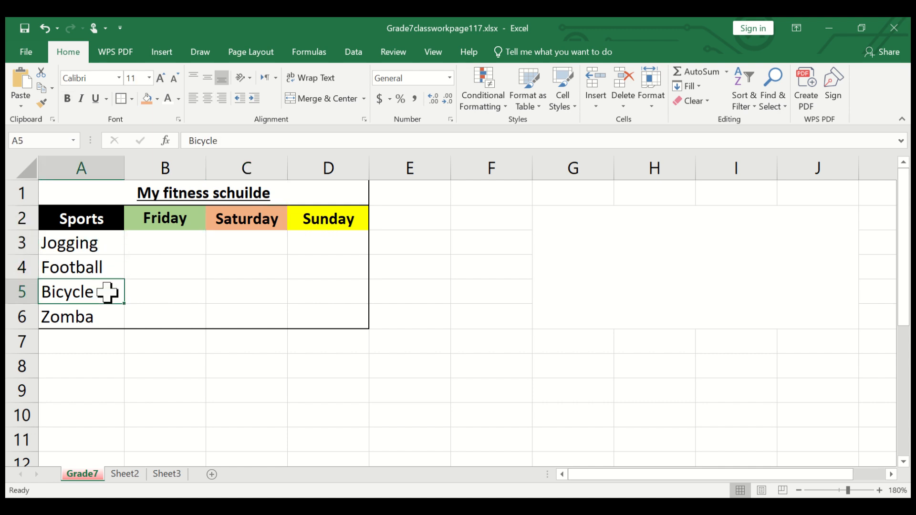
{"action": "left_click", "coordinate": [106, 316]}
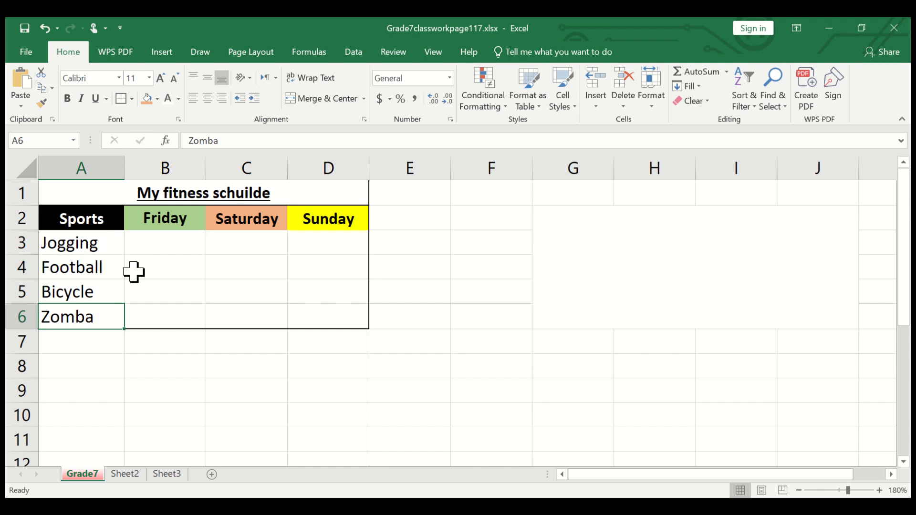
- Enter "ICT - Grade 7 - Classwork pages 117-123" in the merged cell G2:J6
{"action": "left_click", "coordinate": [635, 288]}
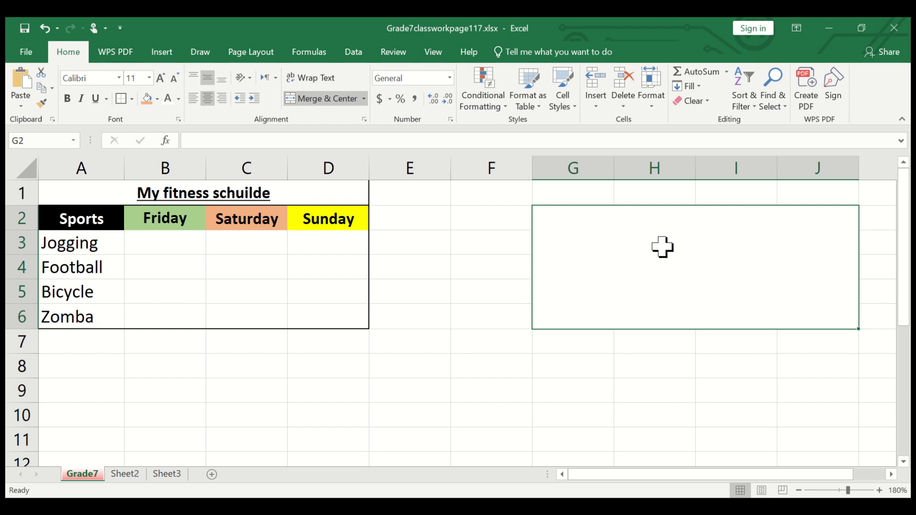
{"action": "double_click", "coordinate": [648, 245]}
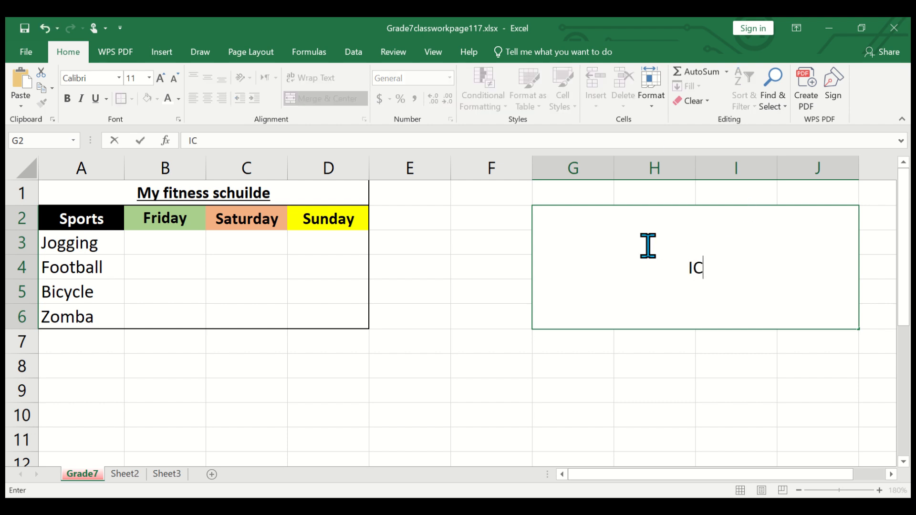
{"action": "type", "text": "ICT - Gra"}
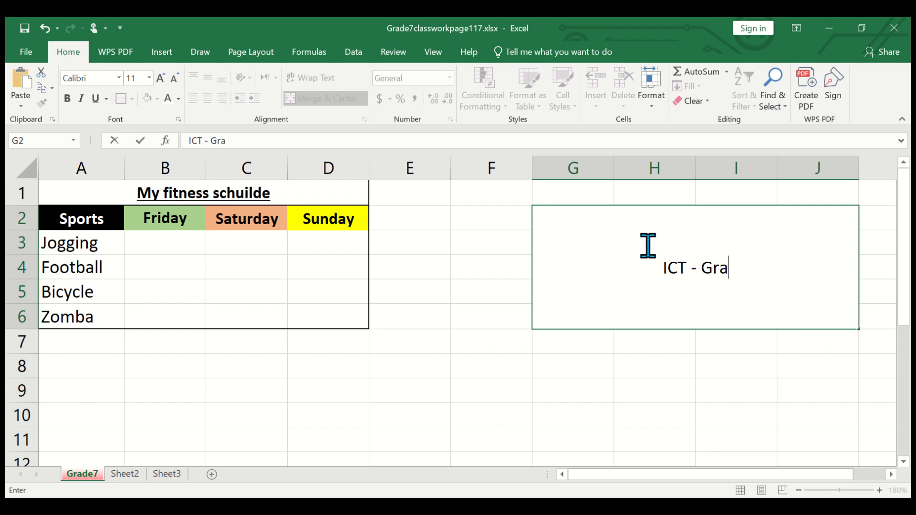
{"action": "type", "text": "de 7 - "}
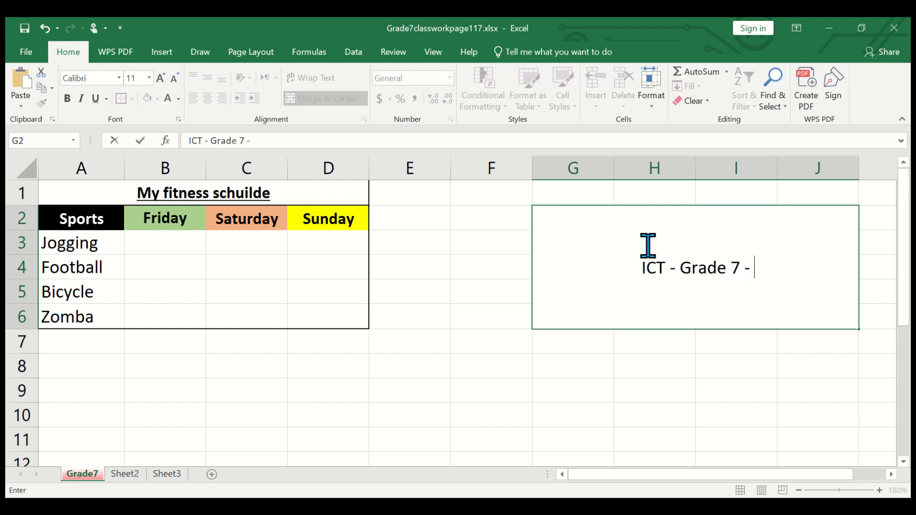
{"action": "type", "text": "Classwork"}
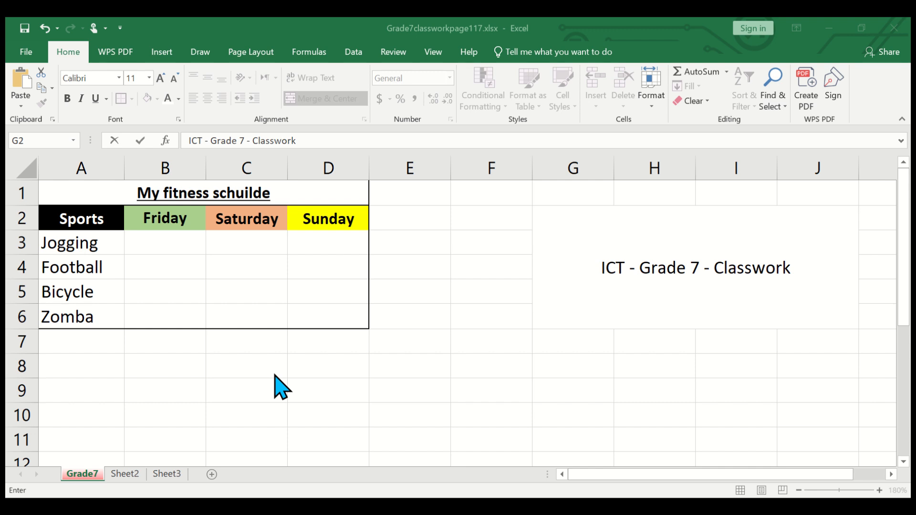
{"action": "left_click", "coordinate": [826, 21]}
{"action": "type", "text": "pages 1"}
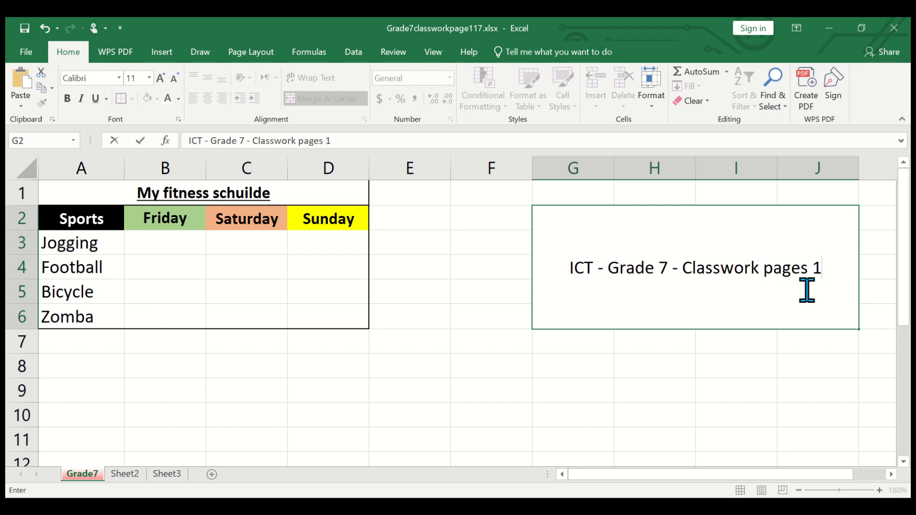
{"action": "type", "text": "17-"}
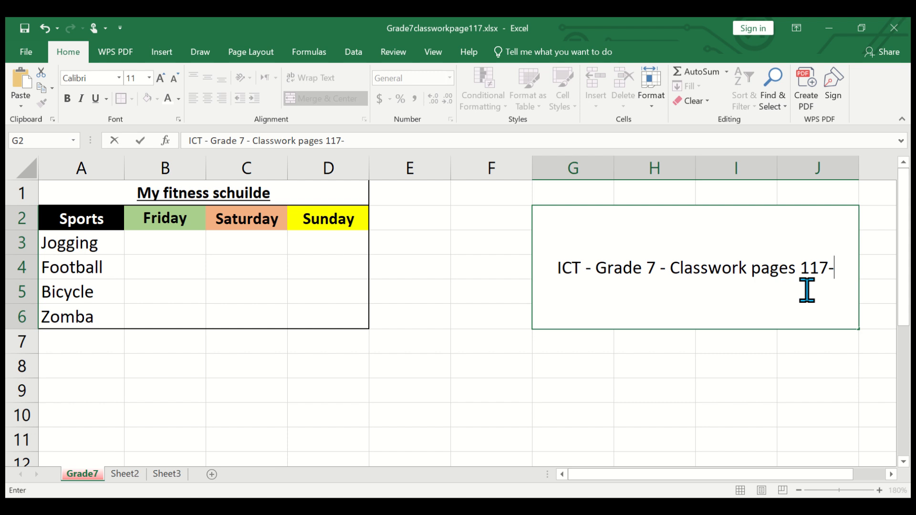
{"action": "type", "text": "123"}
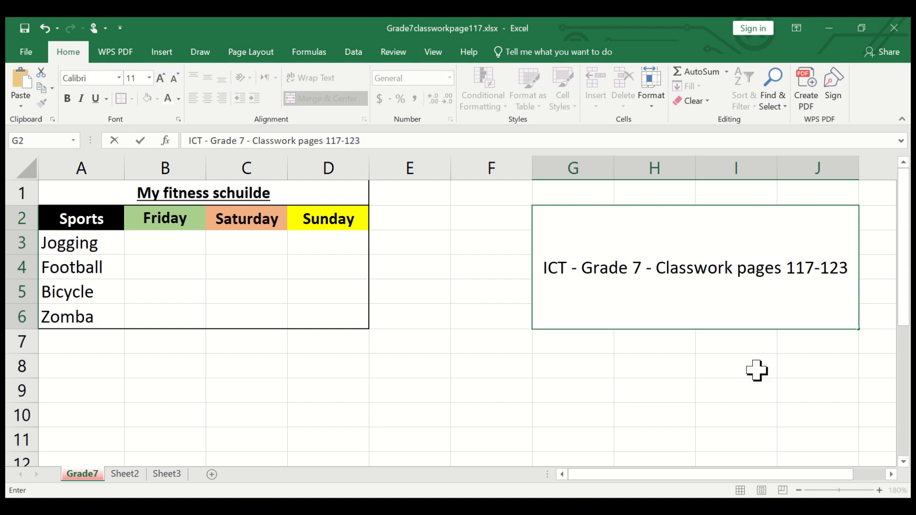
{"action": "left_click", "coordinate": [757, 371]}
- Turn on text wrapping for the merged cell G2:J6 and fill it with light orange
{"action": "left_click", "coordinate": [682, 301]}
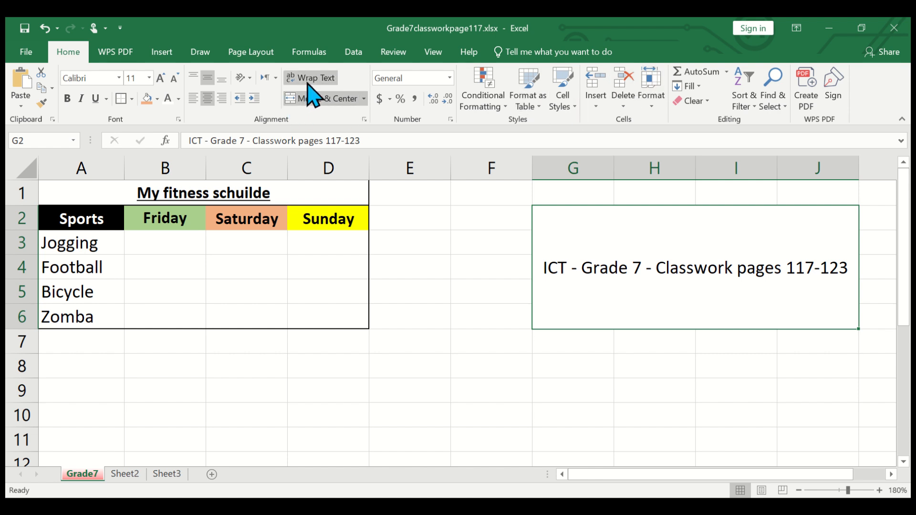
{"action": "left_click", "coordinate": [327, 78]}
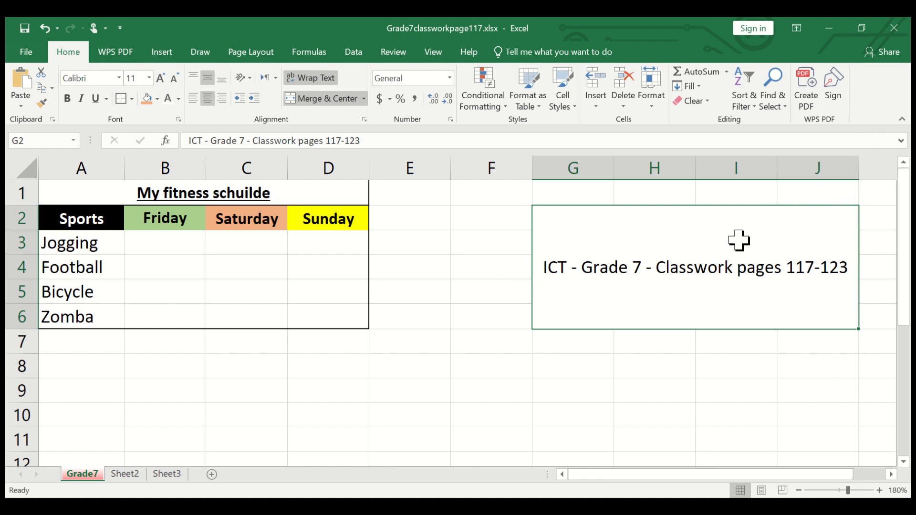
{"action": "left_click", "coordinate": [148, 99]}
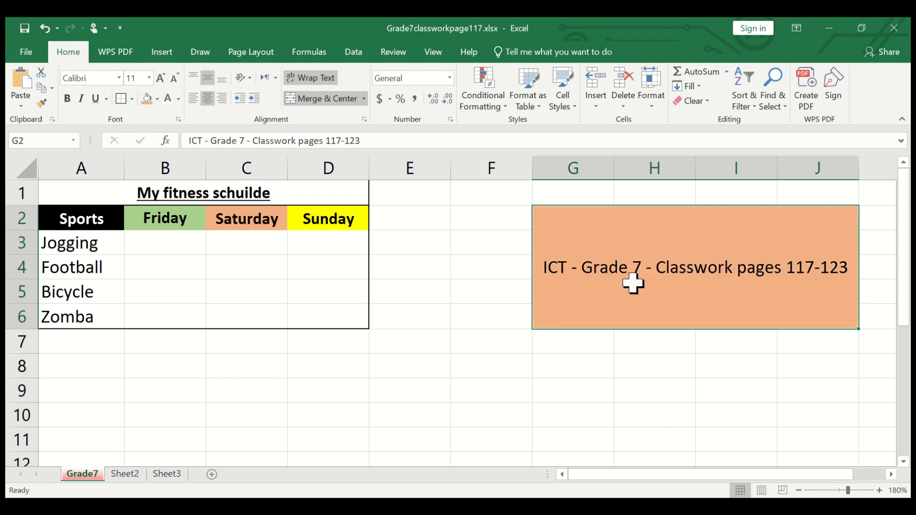
{"action": "left_click", "coordinate": [629, 375]}
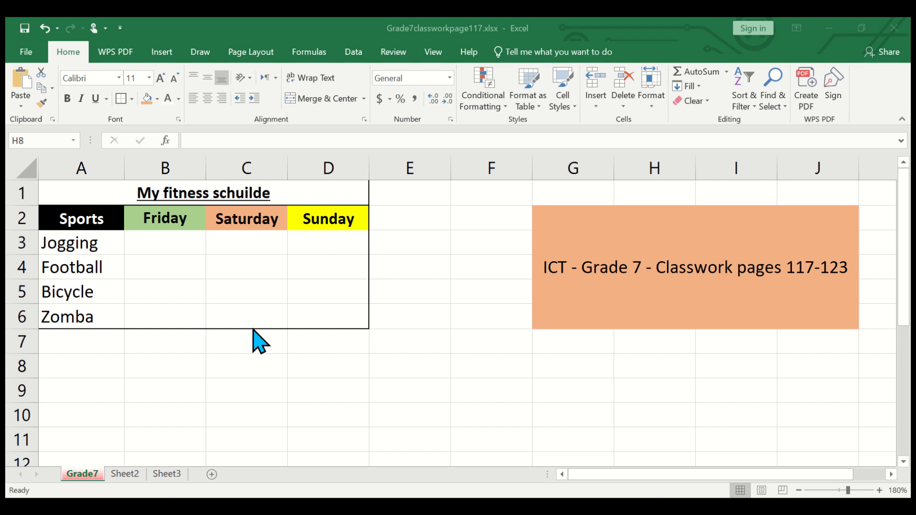
{"action": "left_click", "coordinate": [266, 188]}
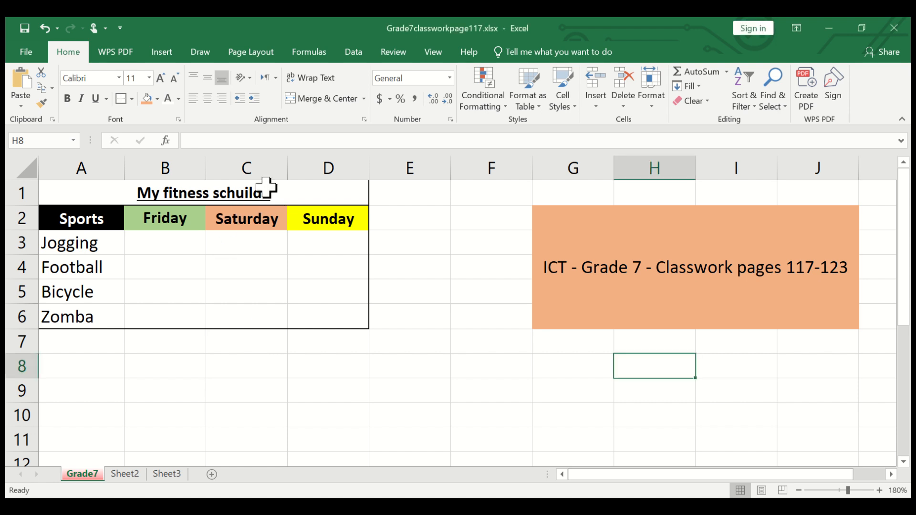